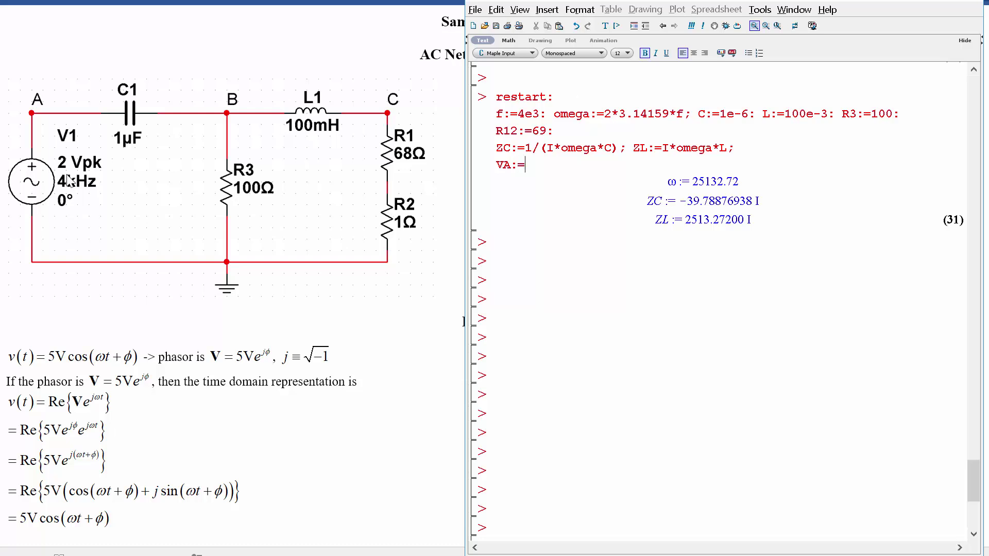
Step: Enter VA := 2 and VB := Zpar/(Zpar+ZC)*VA, then start the Zpar parallel-impedance line above
{"action": "type", "text": "2;"}
{"action": "key", "text": "shift+Return"}
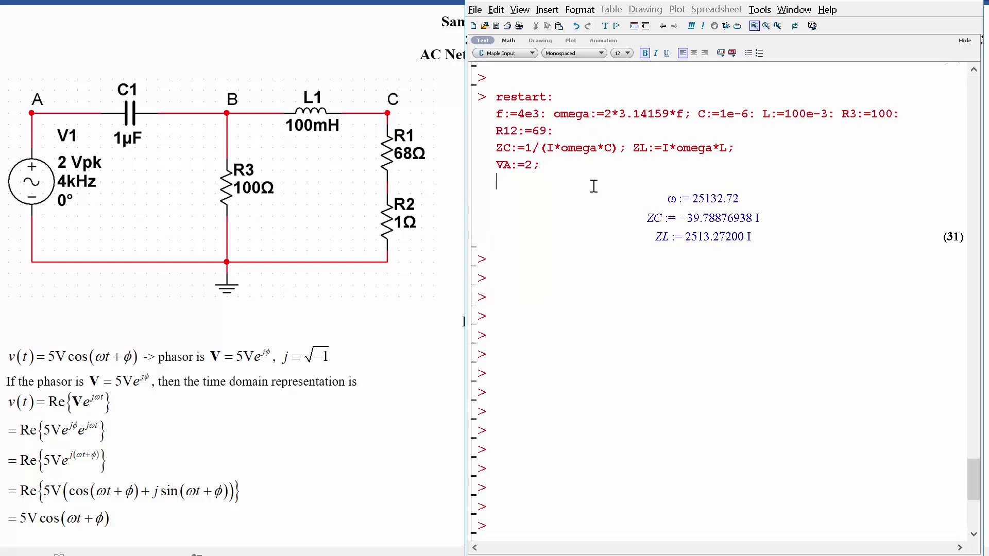
{"action": "type", "text": "VB:="}
{"action": "type", "text": "Zpar/(Zp"}
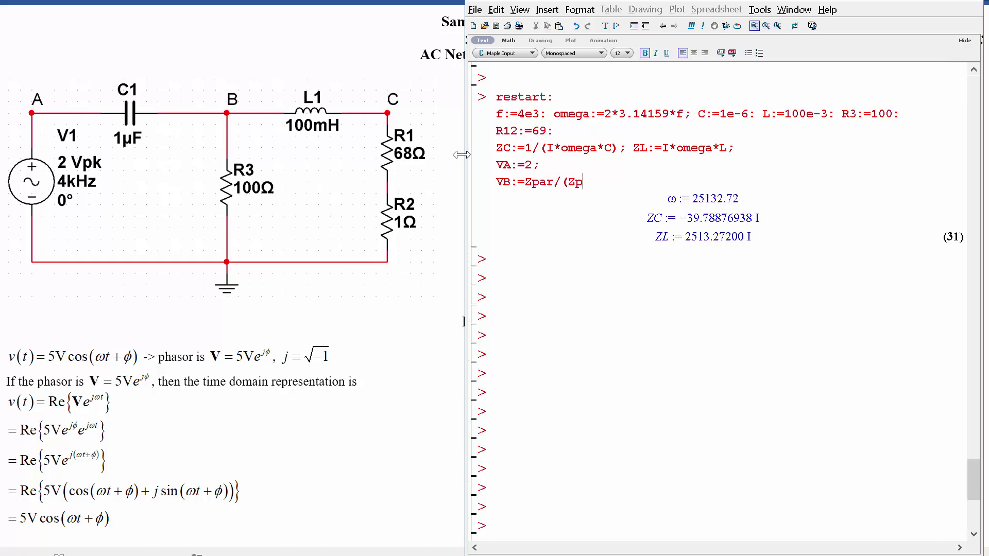
{"action": "type", "text": "ar+ZC)*VA;"}
{"action": "key", "text": "shift+Return"}
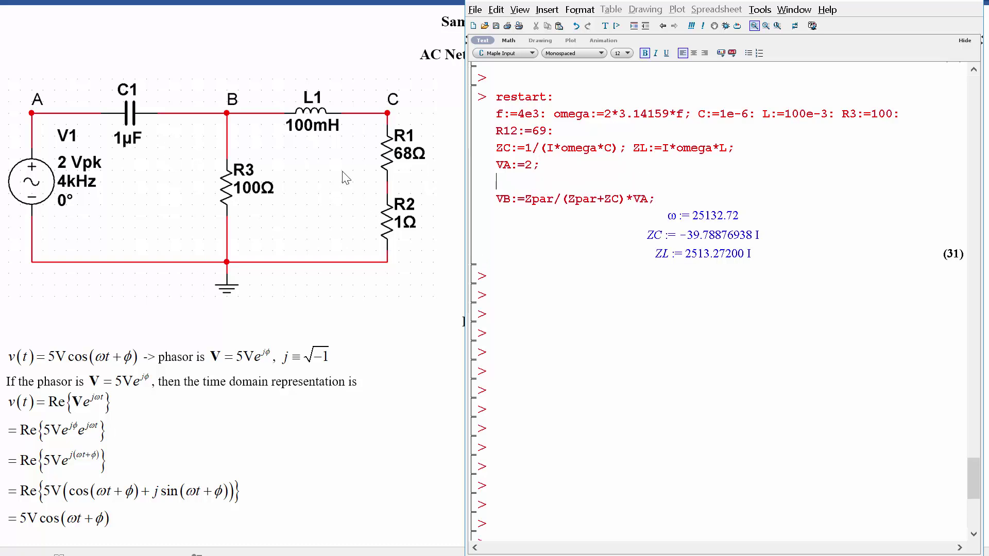
{"action": "type", "text": "Zpar:=1/R3+1/("}
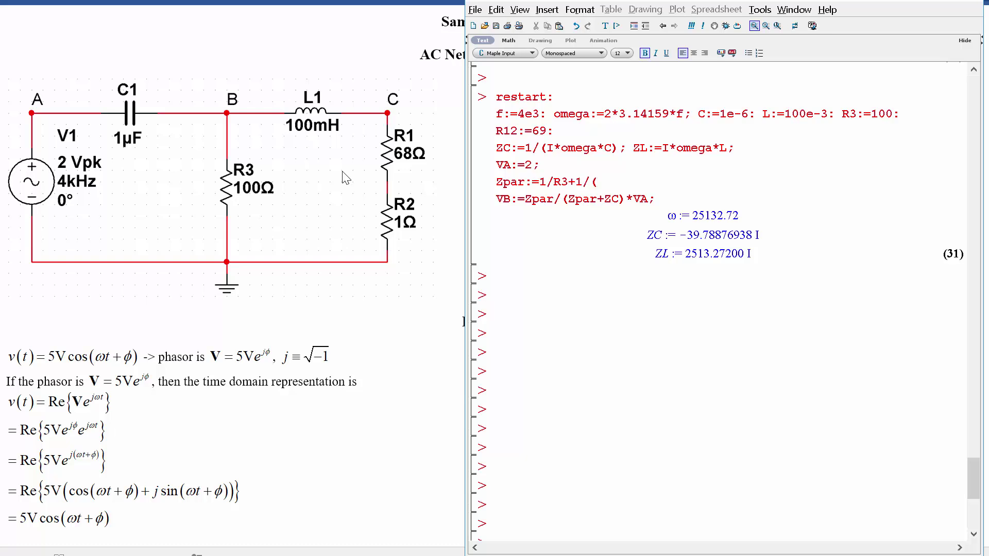
{"action": "type", "text": "ZL+R12)("}
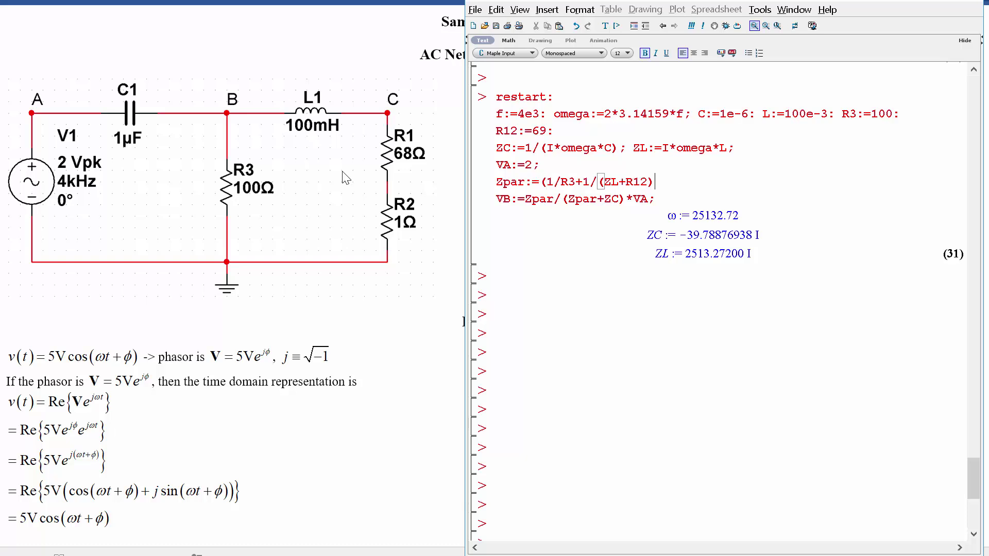
{"action": "type", "text": ")^(-10"}
Step: Finish the Zpar line and execute, giving Zpar = 99.73365263 + 3.960966937 I and VB = 1.746128367 + 0.7067010402 I
{"action": "key", "text": "BackSpace"}
{"action": "type", "text": ");"}
{"action": "key", "text": "Return"}
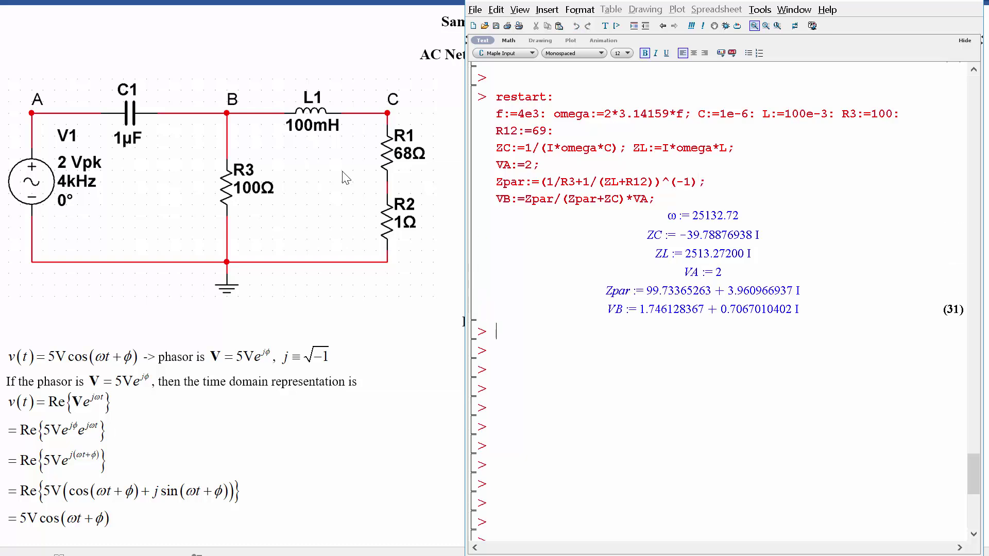
Step: Highlight the Zpar and VB results, then start a new input line below VB
{"action": "left_click_drag", "start_coordinate": [592, 287], "coordinate": [839, 289]}
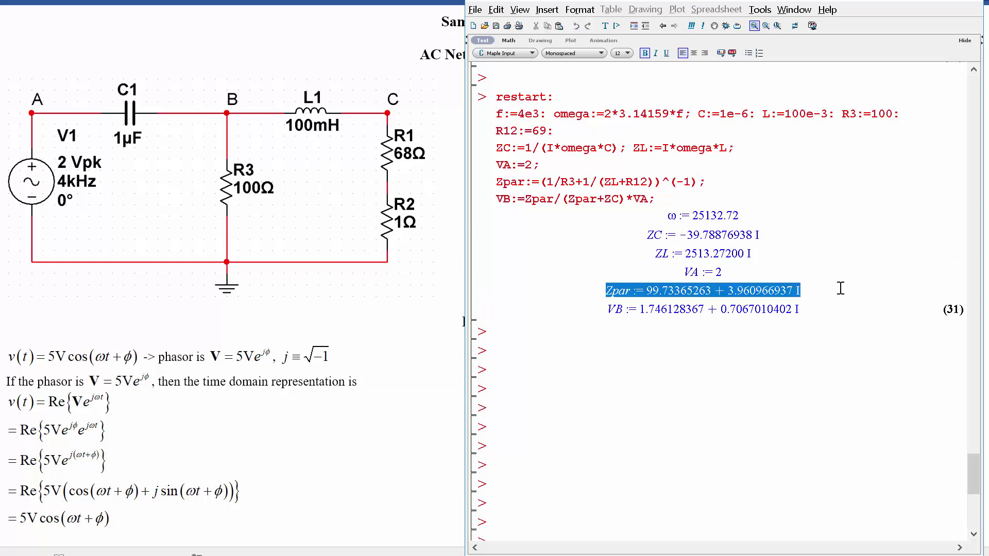
{"action": "left_click", "coordinate": [819, 312]}
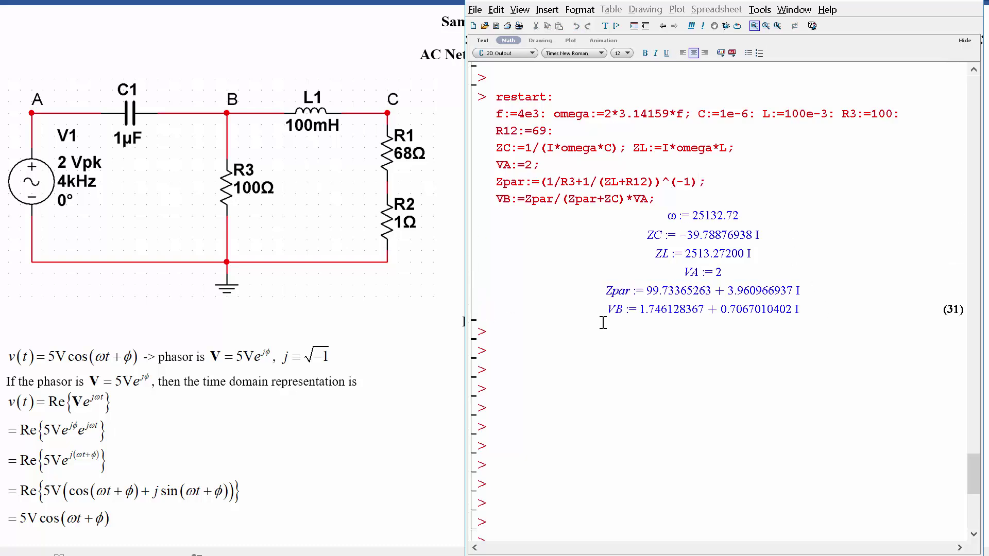
{"action": "left_click_drag", "start_coordinate": [604, 314], "coordinate": [838, 312]}
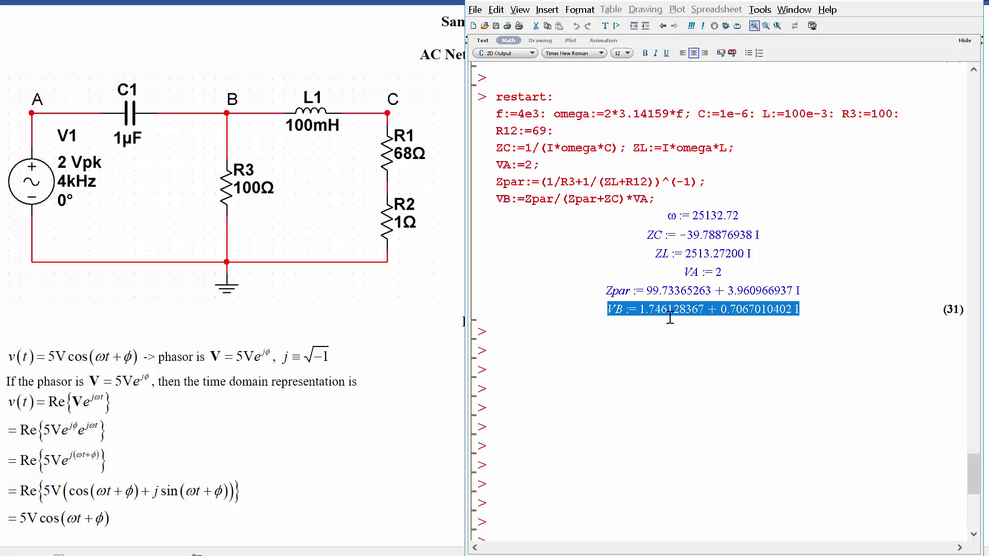
{"action": "left_click", "coordinate": [856, 313]}
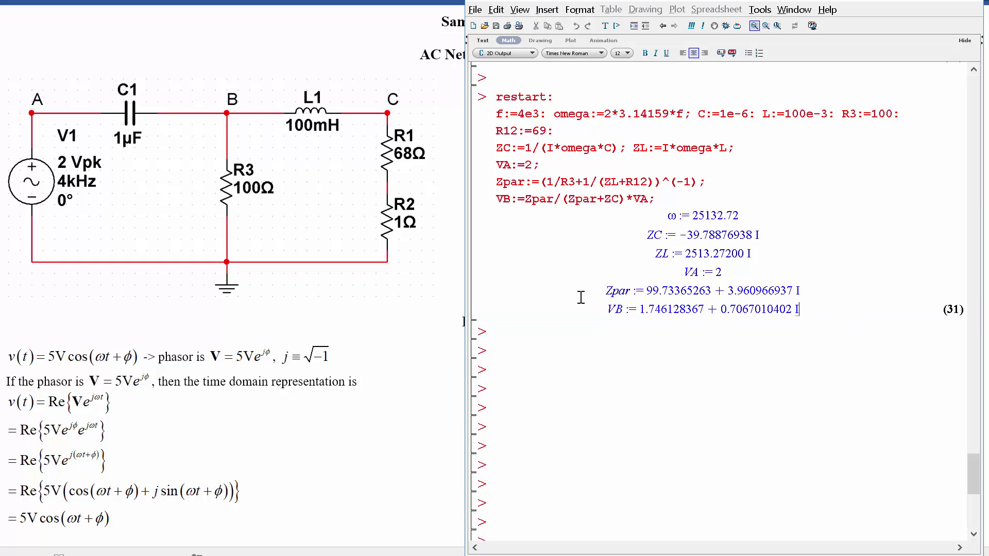
{"action": "left_click_drag", "start_coordinate": [633, 310], "coordinate": [823, 305]}
{"action": "left_click", "coordinate": [848, 309]}
{"action": "left_click_drag", "start_coordinate": [639, 312], "coordinate": [837, 293]}
{"action": "left_click", "coordinate": [822, 309]}
{"action": "left_click", "coordinate": [742, 213]}
{"action": "left_click", "coordinate": [759, 212]}
{"action": "key", "text": "shift+Return"}
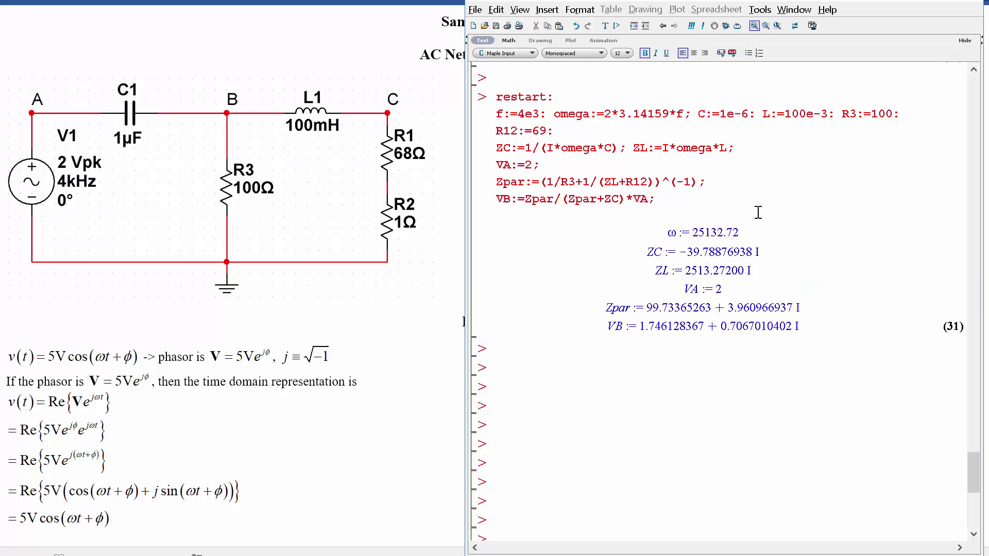
Step: Evaluate abs(VB), giving the magnitude 1.883717238
{"action": "type", "text": "vcABBB"}
{"action": "key", "text": "BackSpace"}
{"action": "key", "text": "BackSpace"}
{"action": "key", "text": "BackSpace"}
{"action": "type", "text": "s(VB);"}
{"action": "key", "text": "Return"}
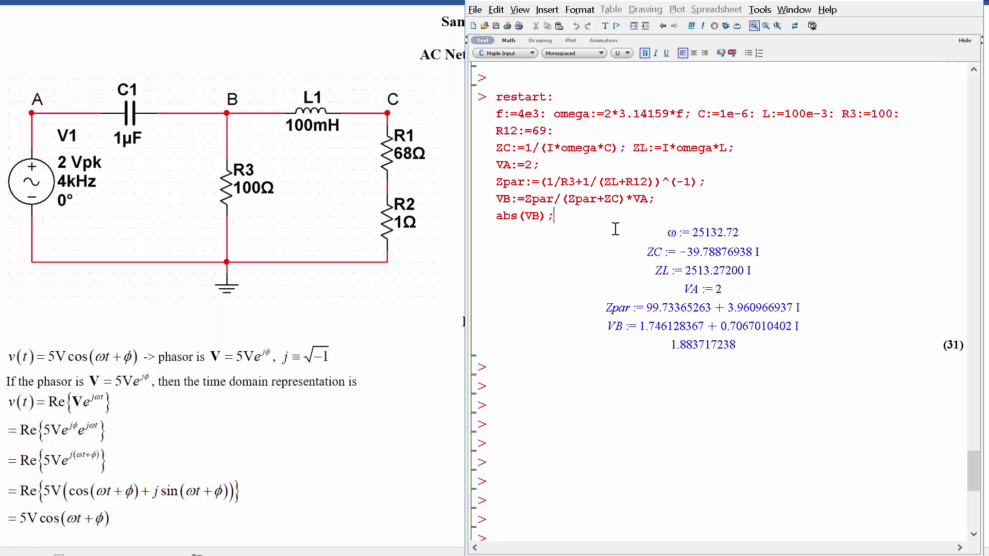
Step: Evaluate argument(VB) on a new line, giving the phase 0.3845726292 rad
{"action": "key", "text": "shift+Return"}
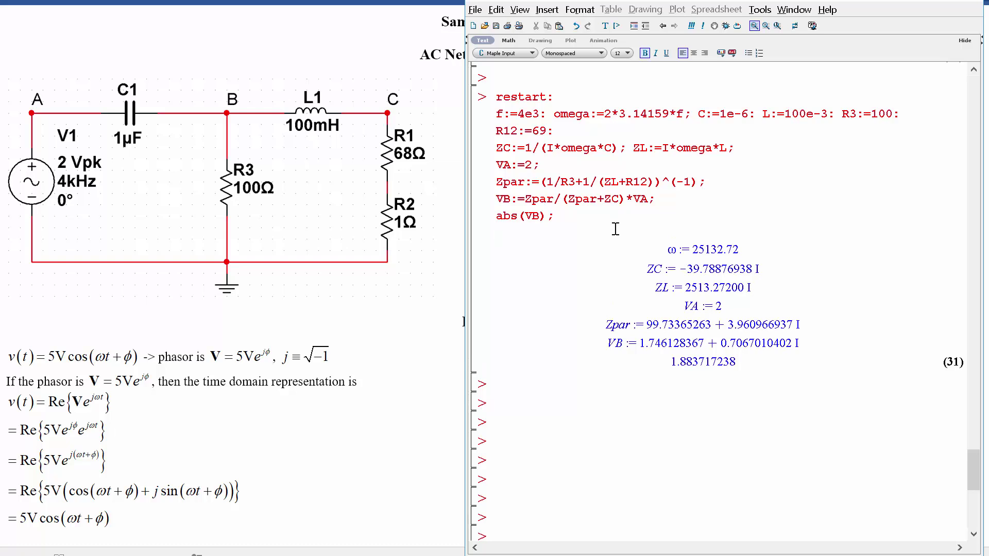
{"action": "type", "text": "argument(VB);"}
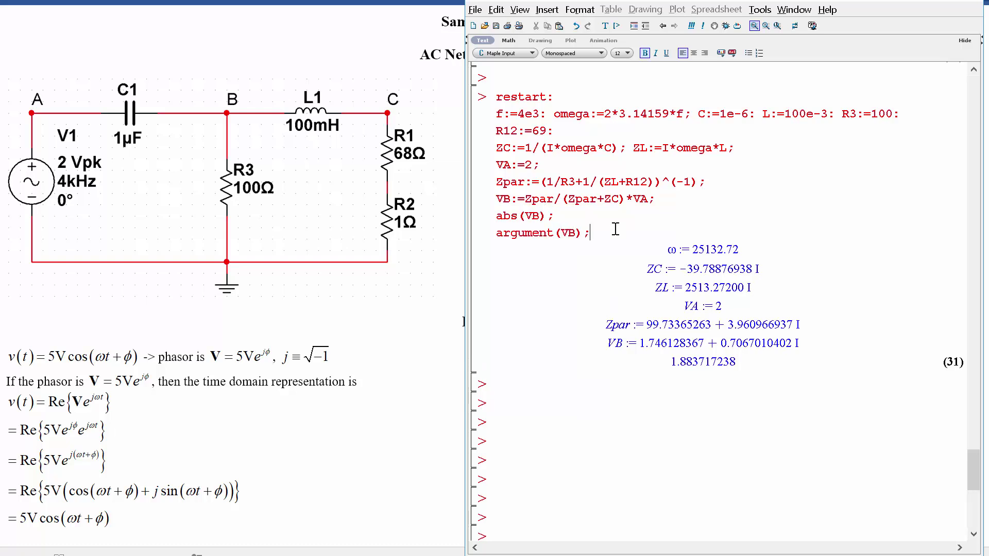
{"action": "key", "text": "Return"}
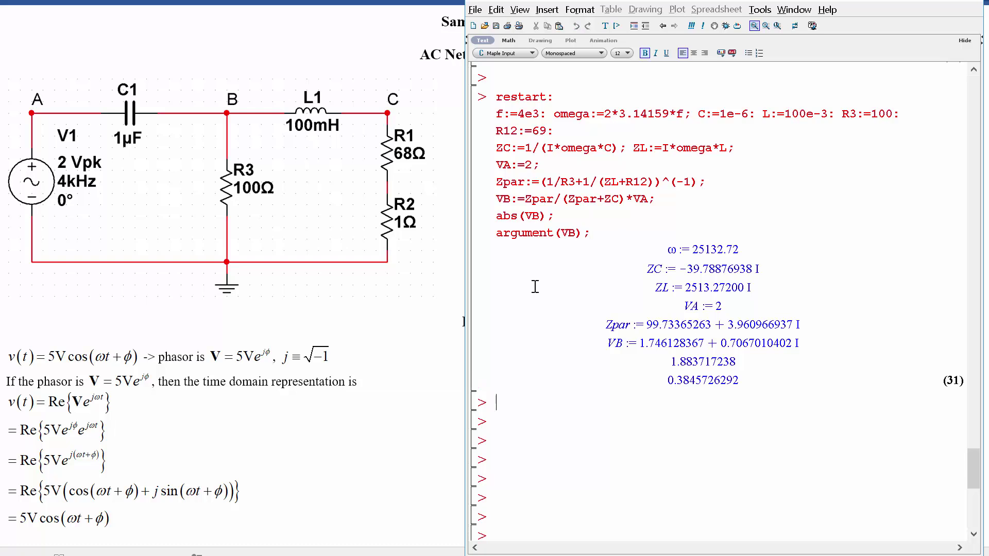
{"action": "left_click_drag", "start_coordinate": [668, 381], "coordinate": [744, 384]}
{"action": "left_click", "coordinate": [744, 383]}
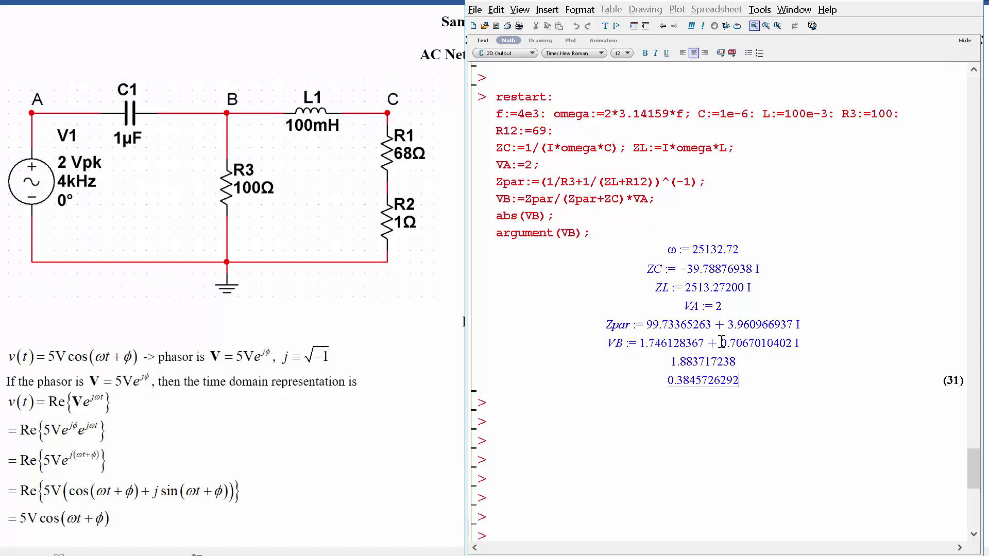
{"action": "left_click_drag", "start_coordinate": [716, 343], "coordinate": [801, 342]}
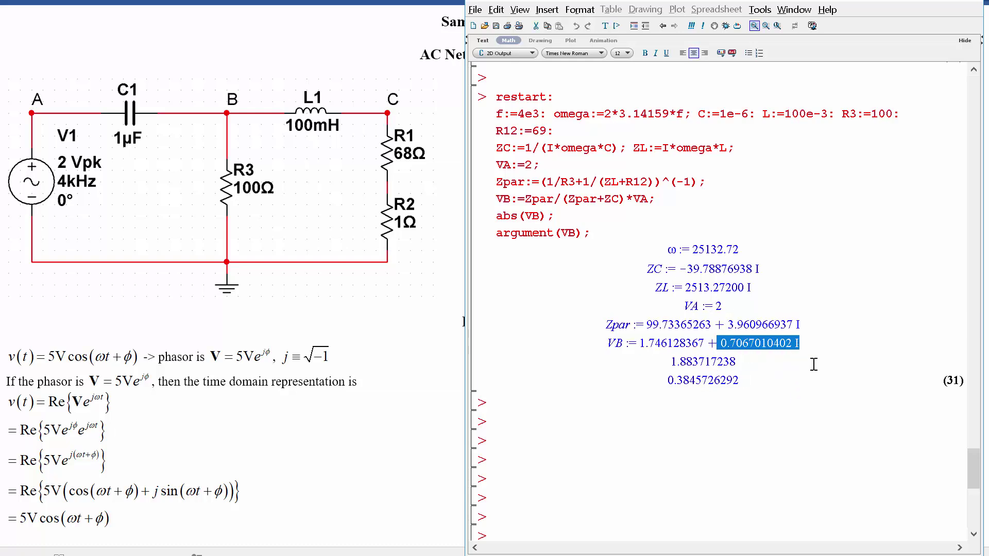
{"action": "left_click_drag", "start_coordinate": [816, 342], "coordinate": [637, 342]}
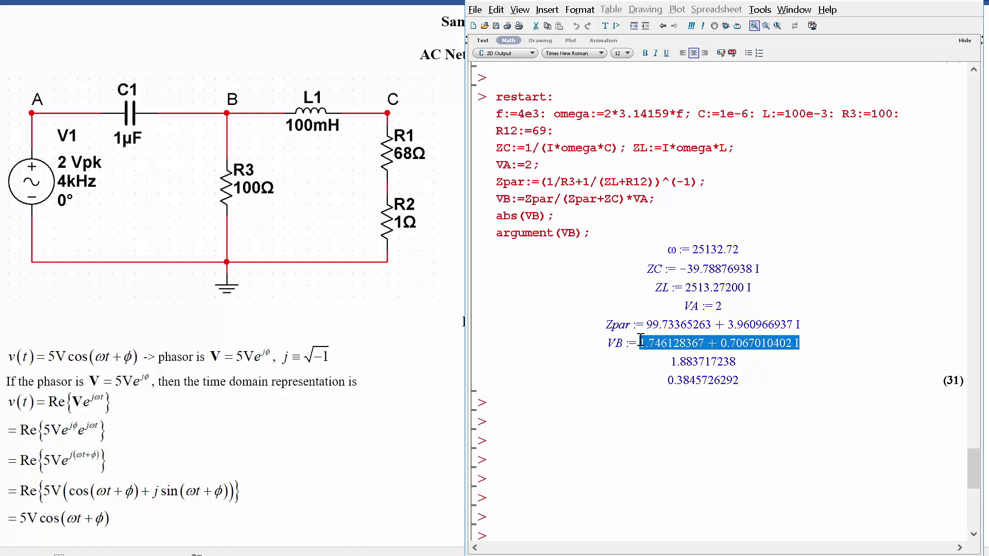
{"action": "left_click_drag", "start_coordinate": [766, 392], "coordinate": [665, 379]}
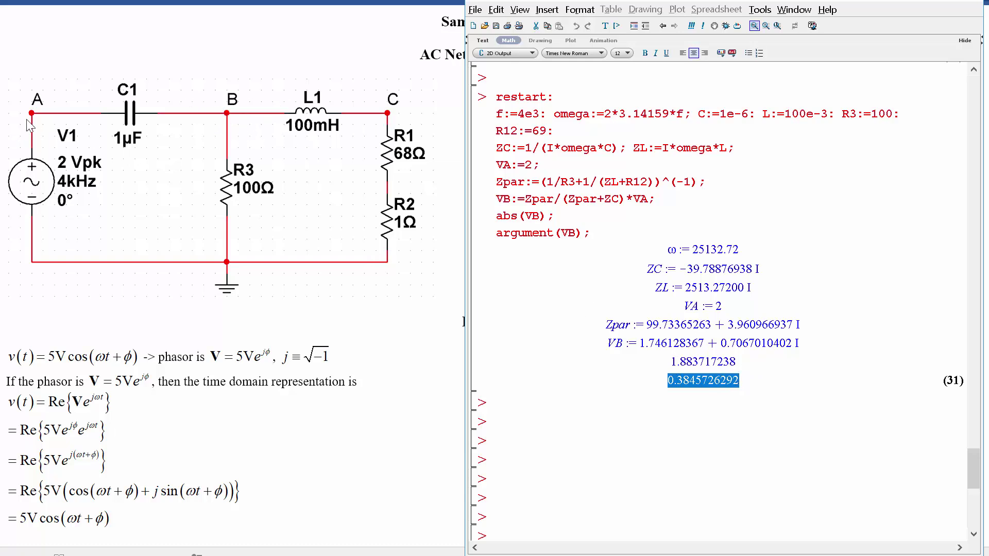
{"action": "left_click", "coordinate": [761, 385]}
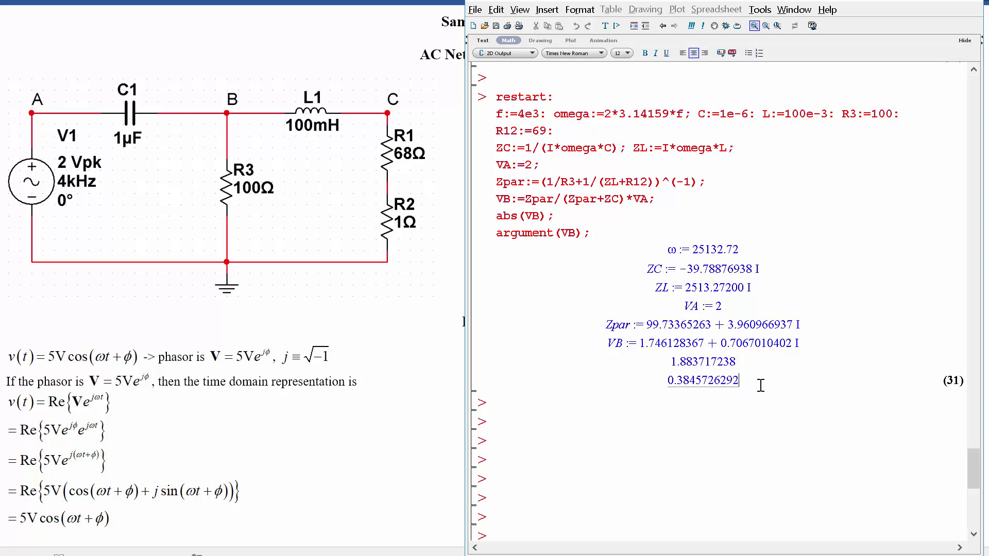
{"action": "left_click", "coordinate": [624, 240]}
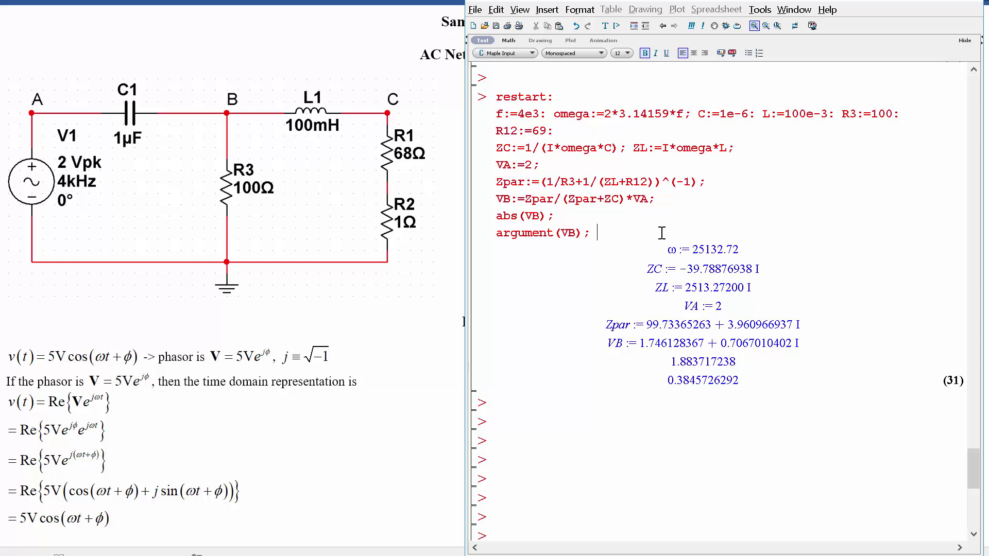
Step: Compute Frac := %/(2*3.14159), the phase as a cycle fraction, giving 0.06120668660
{"action": "type", "text": "Fraction:"}
{"action": "key", "text": "BackSpace"}
{"action": "key", "text": "BackSpace"}
{"action": "key", "text": "BackSpace"}
{"action": "key", "text": "BackSpace"}
{"action": "key", "text": "BackSpace"}
{"action": "key", "text": "BackSpace"}
{"action": "type", "text": ":="}
{"action": "type", "text": "%/(2*"}
{"action": "type", "text": "31.415"}
{"action": "key", "text": "BackSpace"}
{"action": "key", "text": "BackSpace"}
{"action": "key", "text": "BackSpace"}
{"action": "type", "text": "4159);"}
{"action": "key", "text": "Return"}
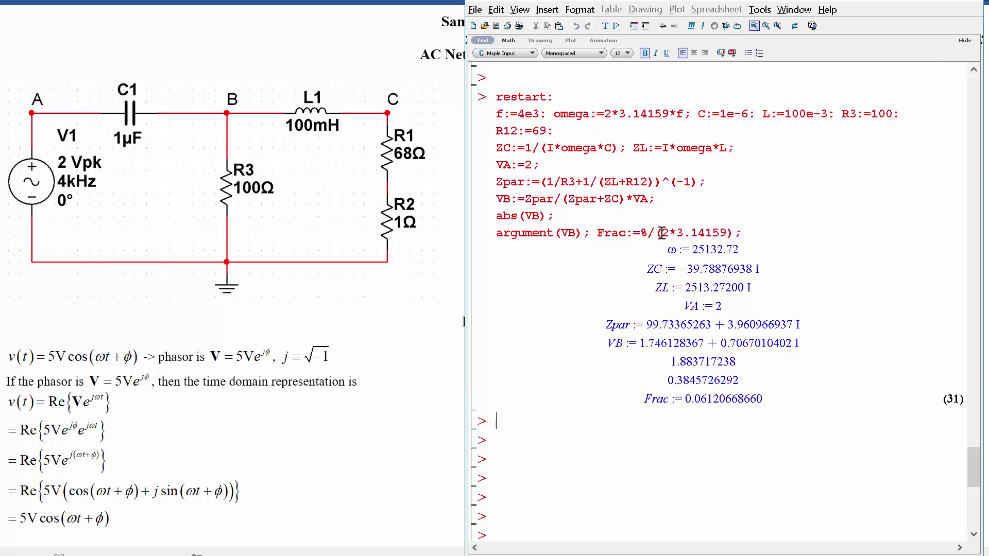
{"action": "mouse_move", "coordinate": [675, 399]}
{"action": "left_mouse_down"}
{"action": "mouse_move", "coordinate": [765, 391]}
{"action": "mouse_move", "coordinate": [773, 407]}
{"action": "mouse_move", "coordinate": [762, 389]}
{"action": "mouse_move", "coordinate": [670, 395]}
{"action": "mouse_move", "coordinate": [666, 385]}
{"action": "left_mouse_up"}
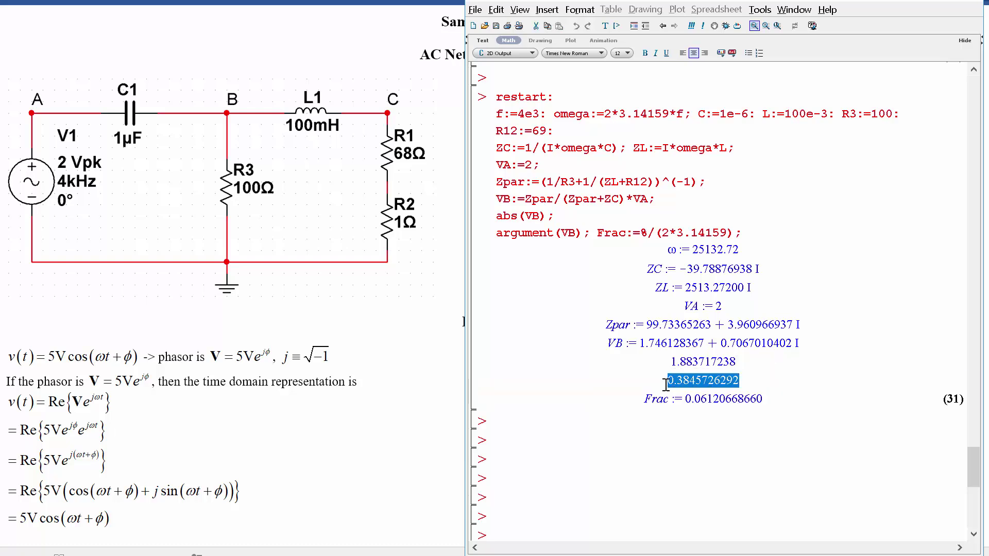
Step: Multiply the fraction by T, define T := 1/f, and get a 0.00001530167165 s delay
{"action": "left_click", "coordinate": [736, 231]}
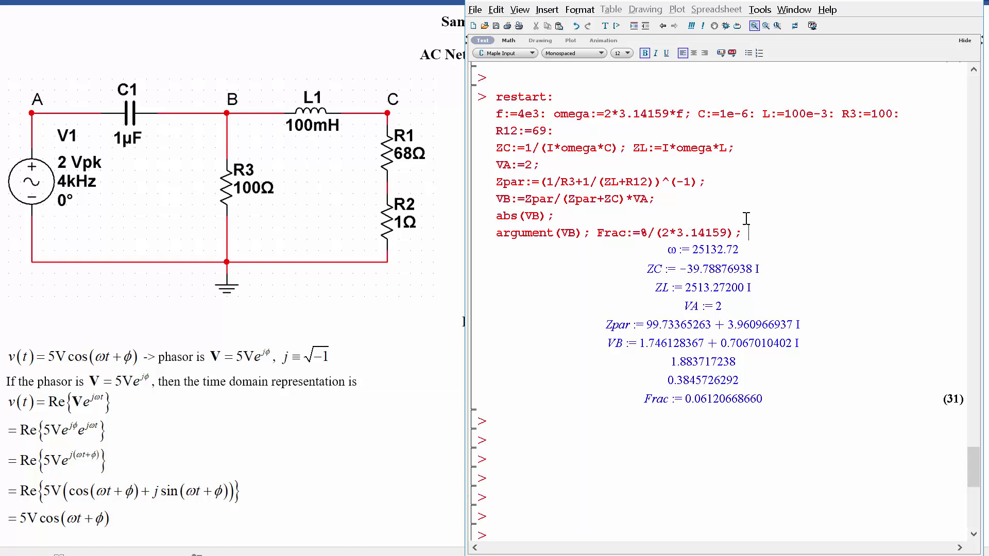
{"action": "type", "text": "%*T;"}
{"action": "left_click", "coordinate": [742, 114]}
{"action": "type", "text": "1/f;"}
{"action": "key", "text": "Return"}
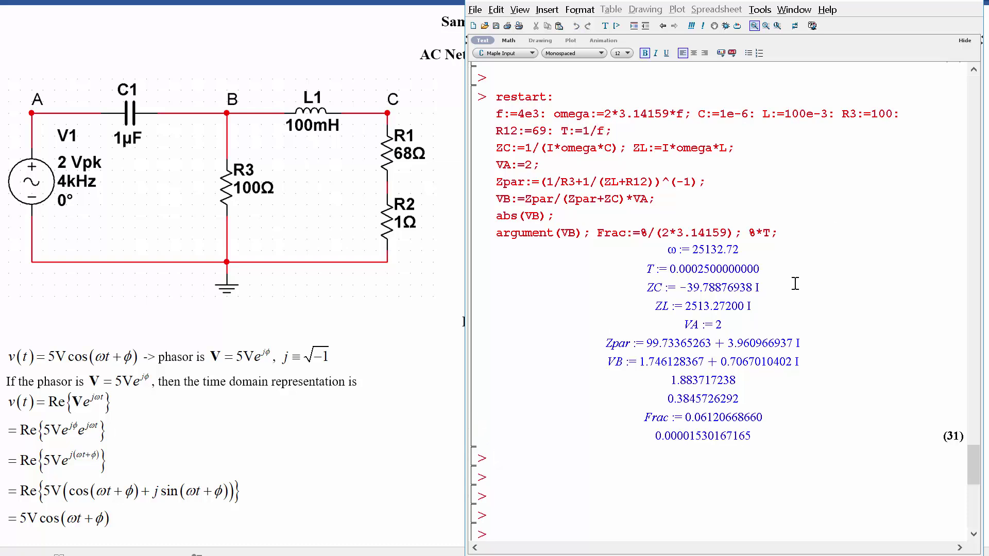
{"action": "left_click_drag", "start_coordinate": [684, 437], "coordinate": [711, 434]}
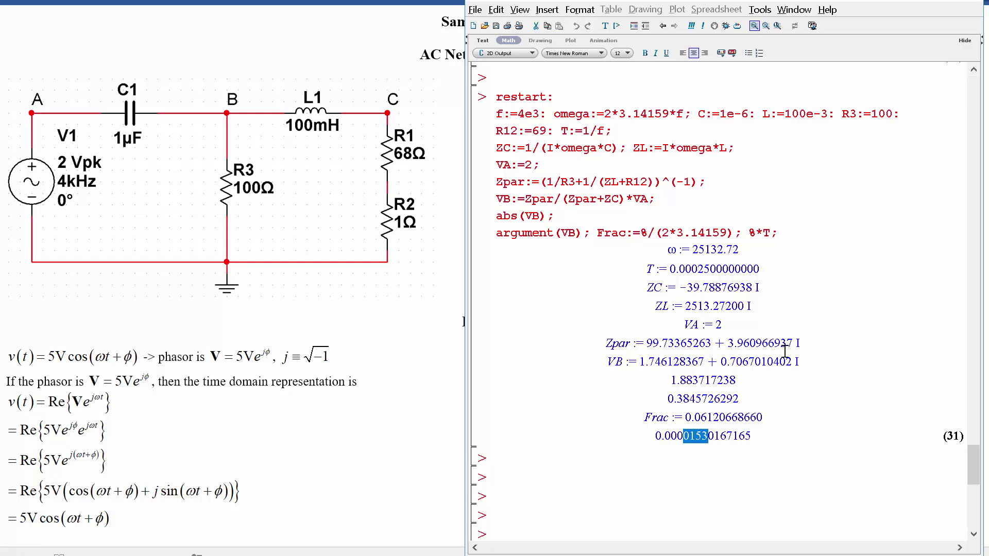
{"action": "left_click", "coordinate": [794, 234]}
{"action": "key", "text": "shift+Return"}
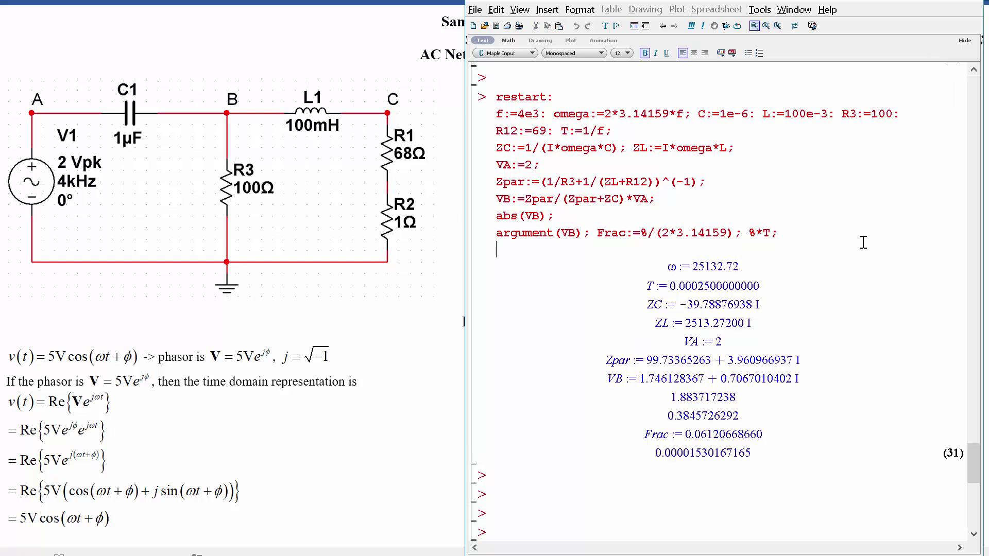
Step: Rewrite the delay expression as %/omega, dropping the T multiplier, and re-run it
{"action": "left_click_drag", "start_coordinate": [592, 232], "coordinate": [732, 238]}
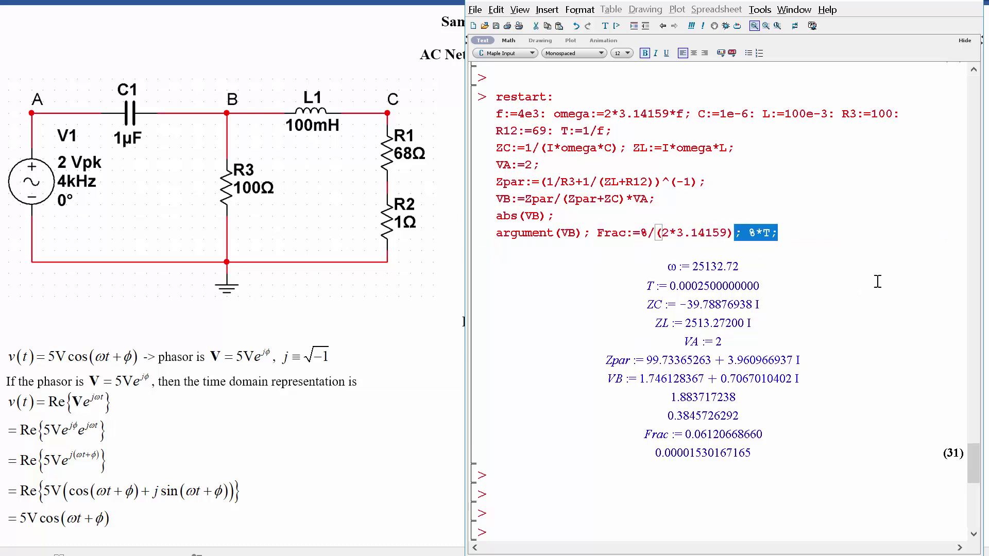
{"action": "key", "text": "Right"}
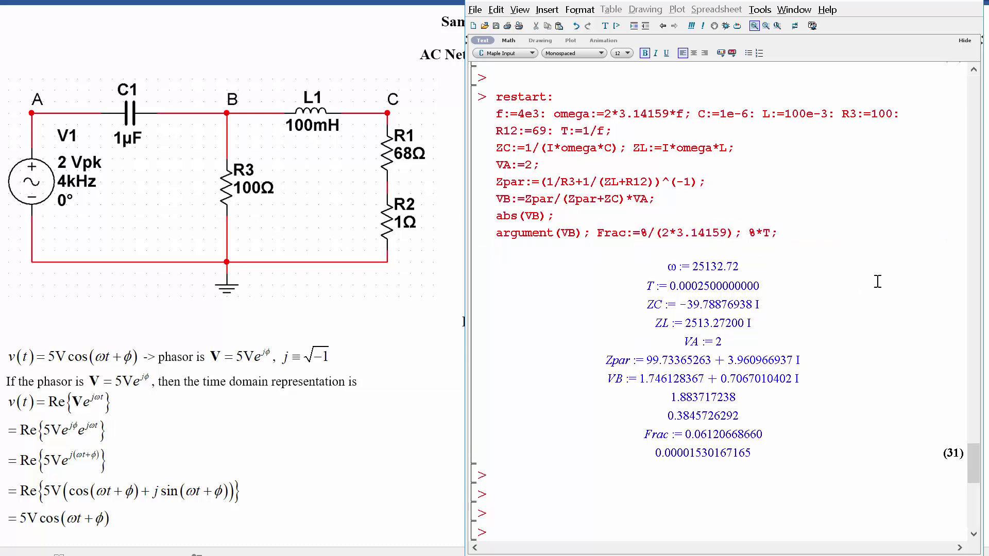
{"action": "key", "text": "shift+Right"}
{"action": "key", "text": "shift+Right"}
{"action": "key", "text": "shift+Right"}
{"action": "key", "text": "Delete"}
{"action": "key", "text": "shift+Left"}
{"action": "key", "text": "shift+Left"}
{"action": "key", "text": "Delete"}
{"action": "key", "text": "Left"}
{"action": "type", "text": "*f"}
{"action": "key", "text": "shift+Right"}
{"action": "key", "text": "shift+Left"}
{"action": "key", "text": "shift+Left"}
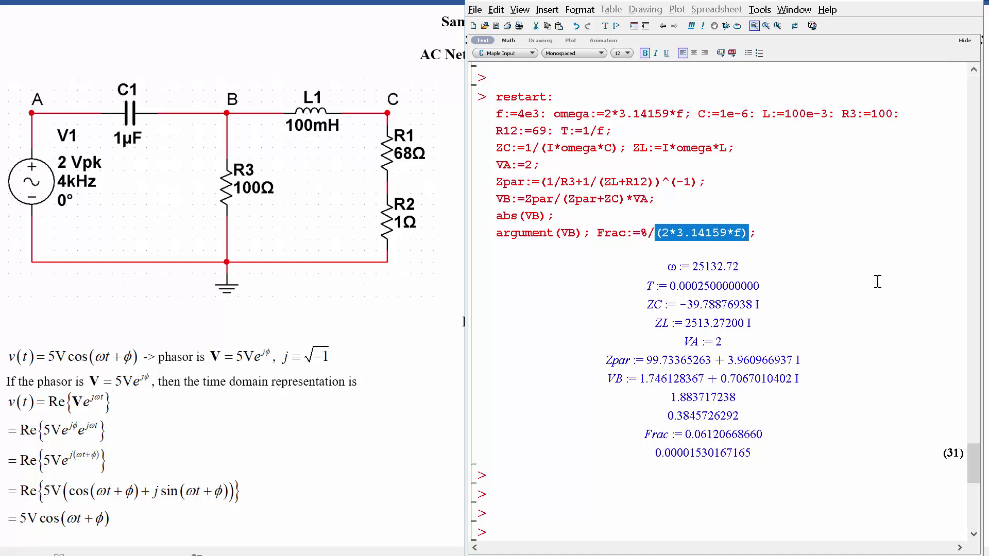
{"action": "type", "text": "omega"}
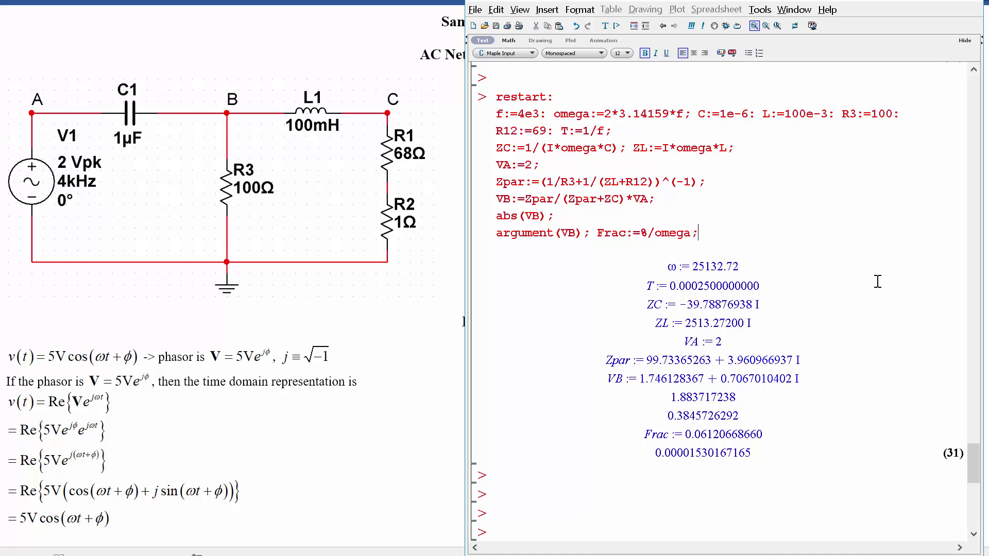
{"action": "key", "text": "Return"}
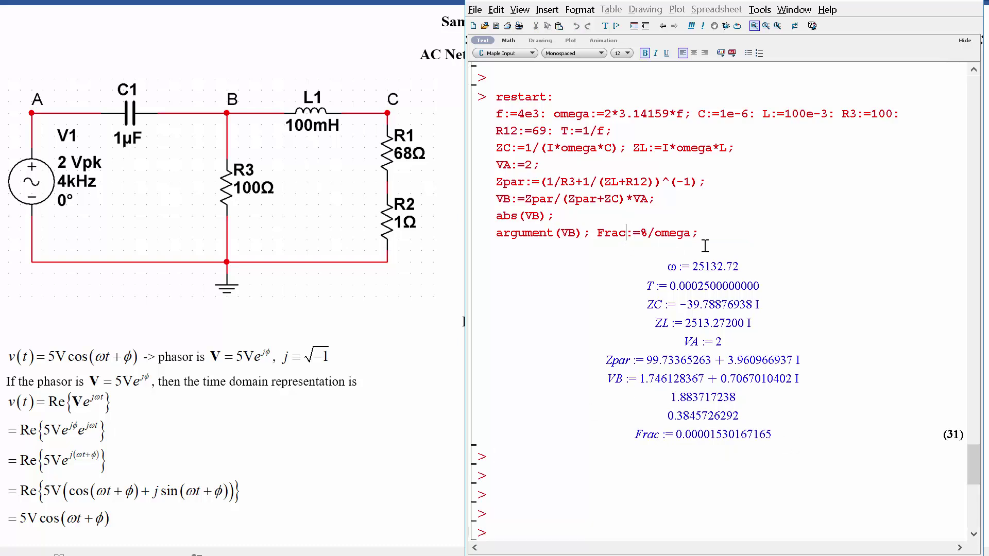
Step: Rename the result to DeltaT, giving DeltaT = 0.00001530167165
{"action": "key", "text": "ctrl+shift+Left"}
{"action": "type", "text": "DeltaT"}
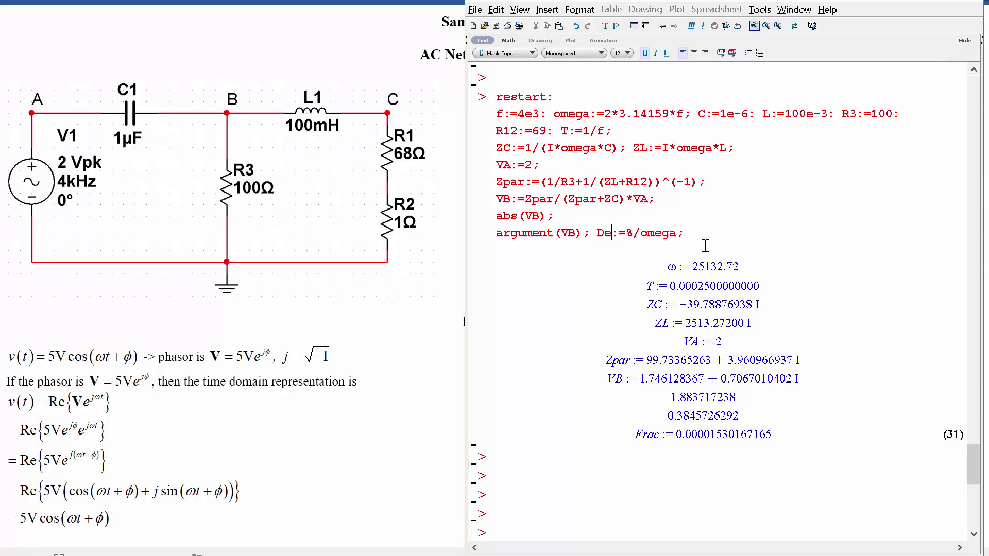
{"action": "key", "text": "Return"}
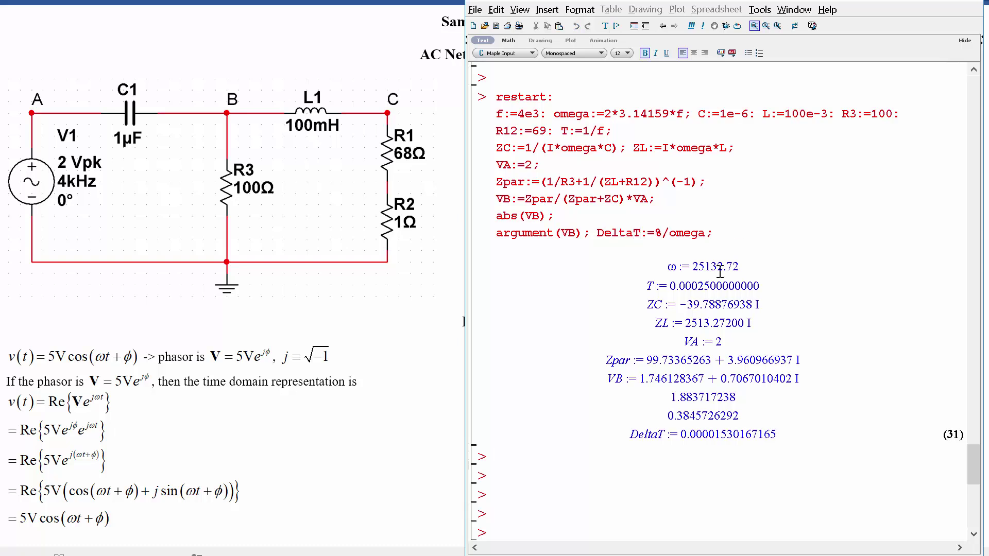
{"action": "left_click_drag", "start_coordinate": [662, 233], "coordinate": [668, 234]}
{"action": "left_click", "coordinate": [685, 233]}
{"action": "double_click", "coordinate": [690, 233]}
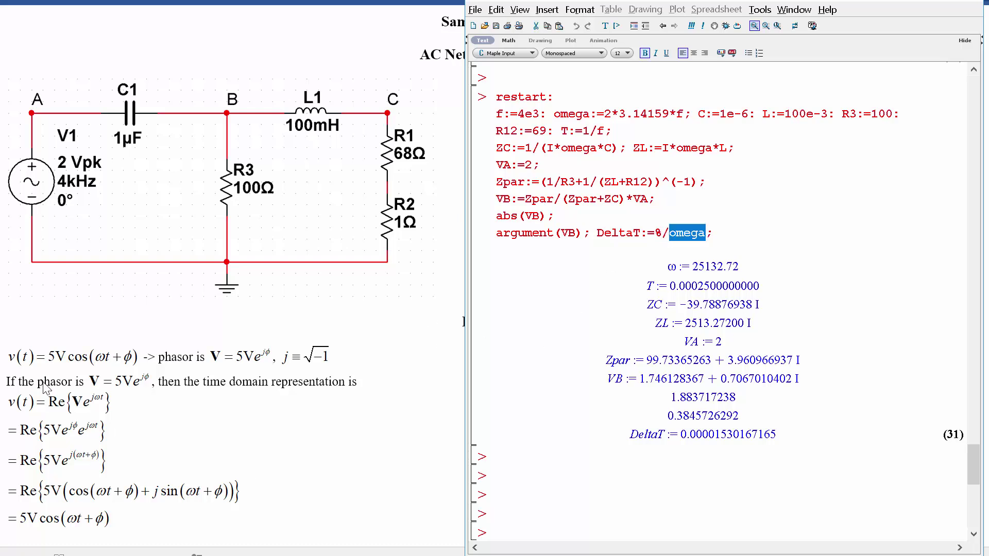
Step: Open Word's v(t) = 5V cos(ωt+φ) equation in MathType
{"action": "key", "text": "alt+Tab"}
{"action": "key", "text": "alt+Tab"}
{"action": "left_click", "coordinate": [727, 235]}
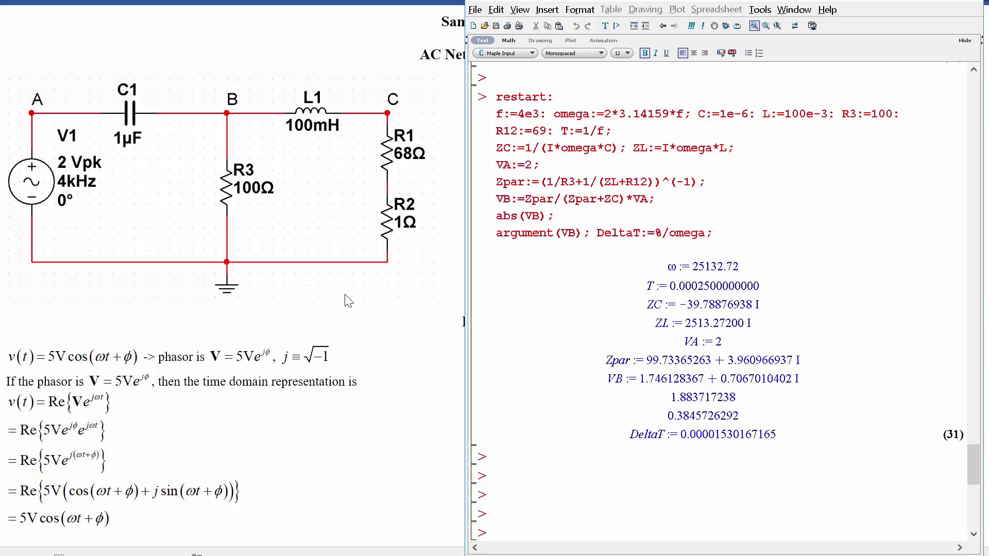
{"action": "double_click", "coordinate": [119, 356]}
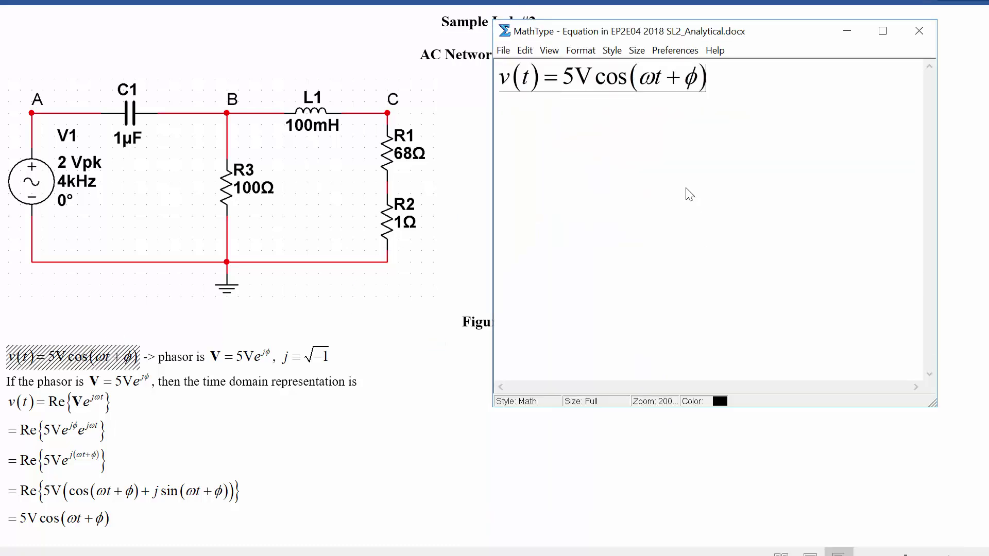
Step: Append a copy of =5V cos(ωt+ϕ) and wrap its t+ϕ in parentheses
{"action": "left_click_drag", "start_coordinate": [729, 78], "coordinate": [562, 82]}
{"action": "key", "text": "ctrl+c"}
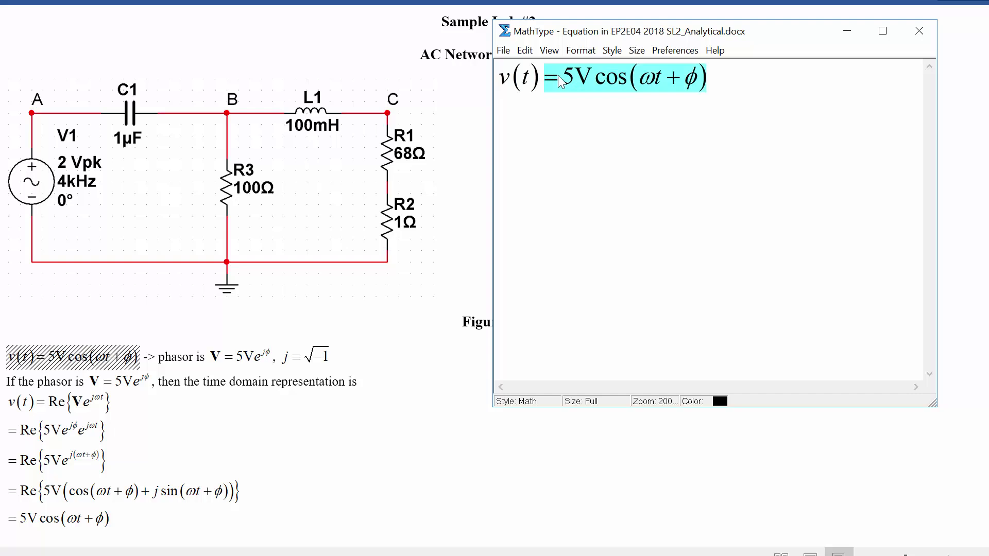
{"action": "left_click", "coordinate": [770, 101]}
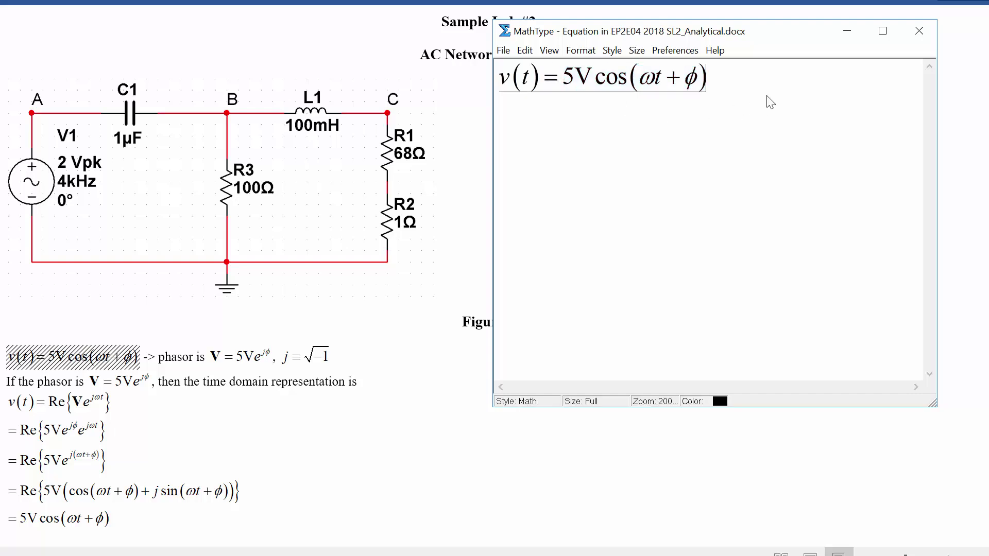
{"action": "key", "text": "ctrl+v"}
{"action": "key", "text": "Left"}
{"action": "key", "text": "shift+Left"}
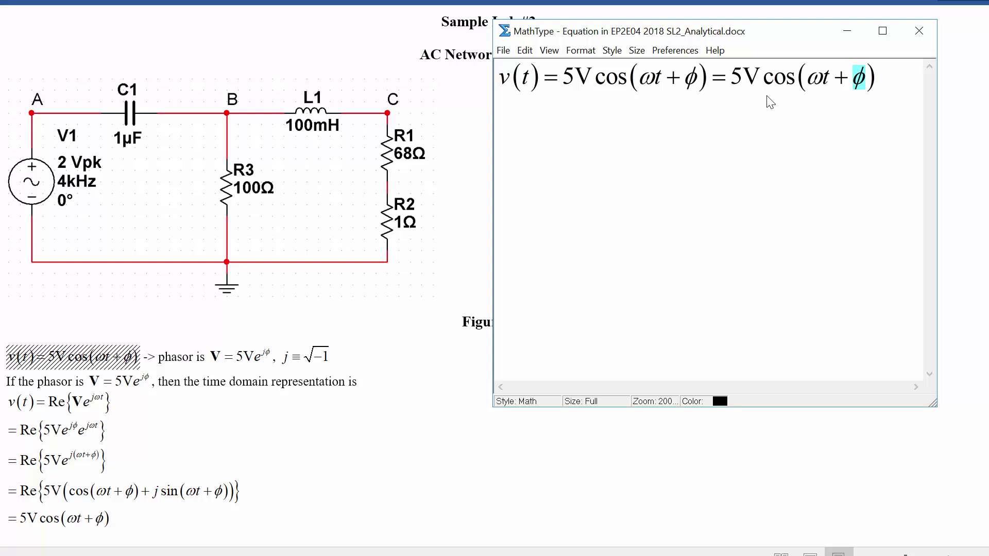
{"action": "key", "text": "shift+Left"}
{"action": "key", "text": "shift+Left"}
{"action": "key", "text": "ctrl+9"}
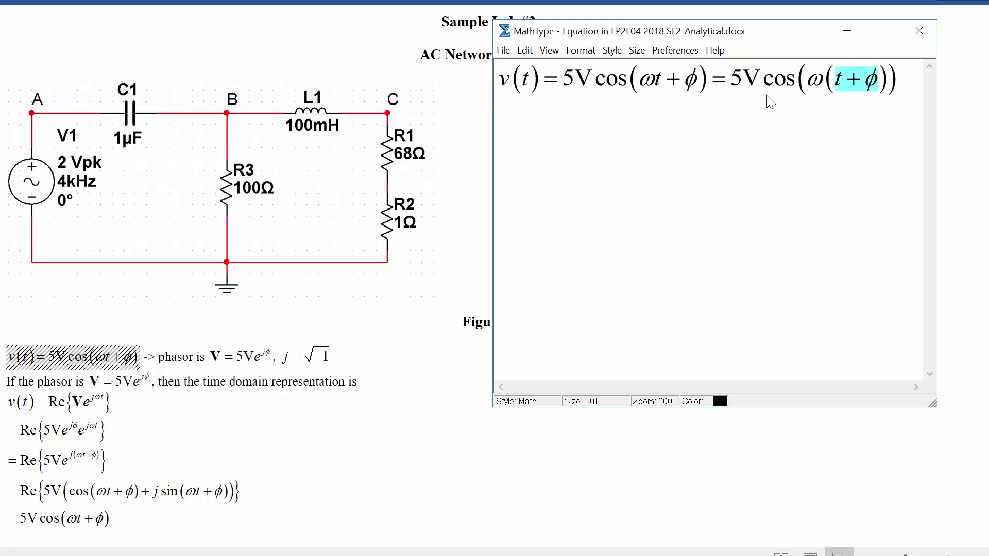
Step: Turn ϕ into the fraction ϕ/ω and update the equation in Word
{"action": "key", "text": "ctrl+f"}
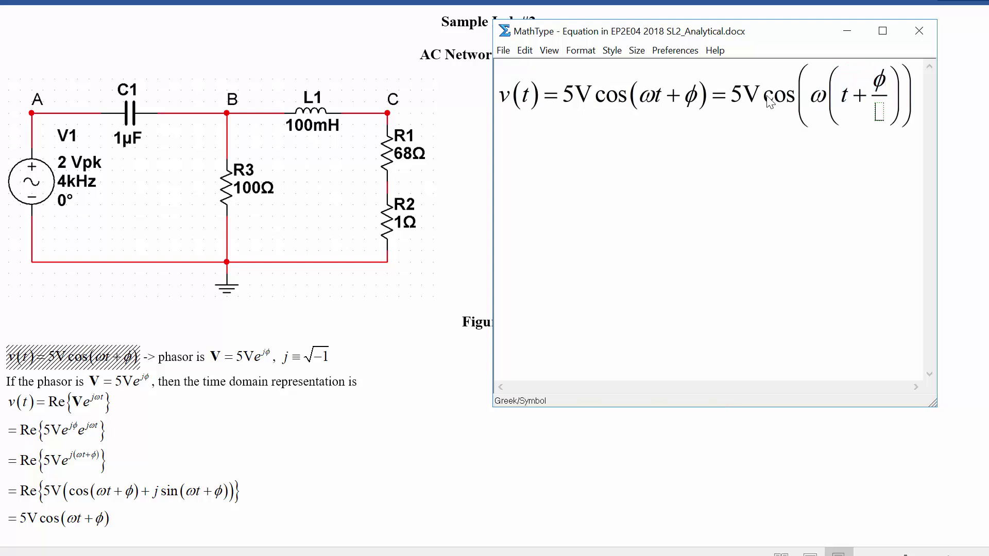
{"action": "type", "text": "ω"}
{"action": "key", "text": "shift+Left"}
{"action": "key", "text": "shift+Left"}
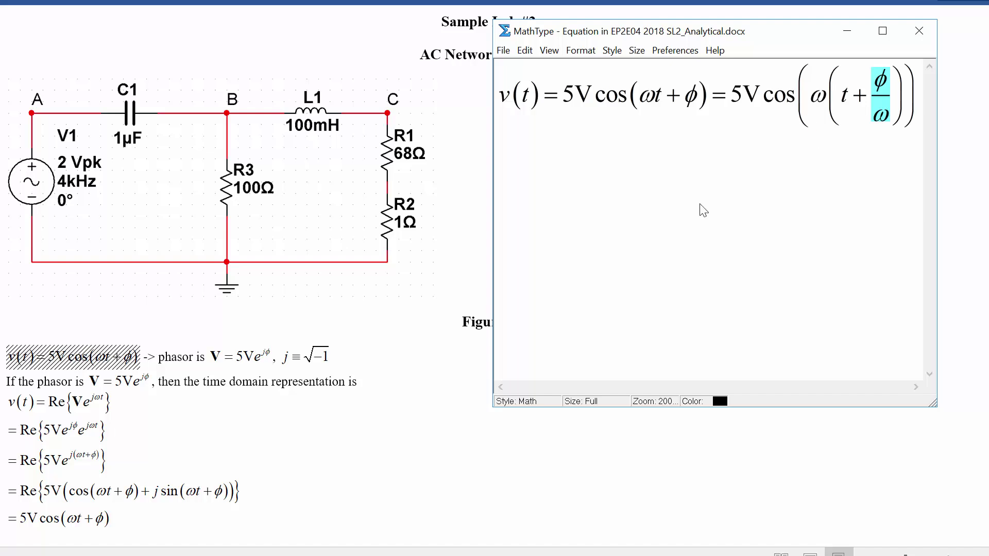
{"action": "key", "text": "ctrl+F4"}
{"action": "left_click", "coordinate": [460, 475]}
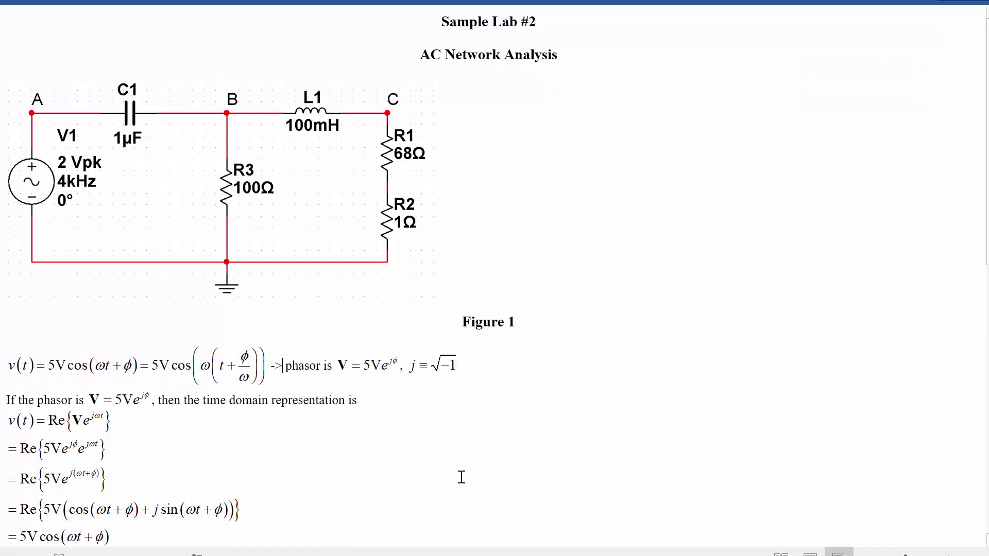